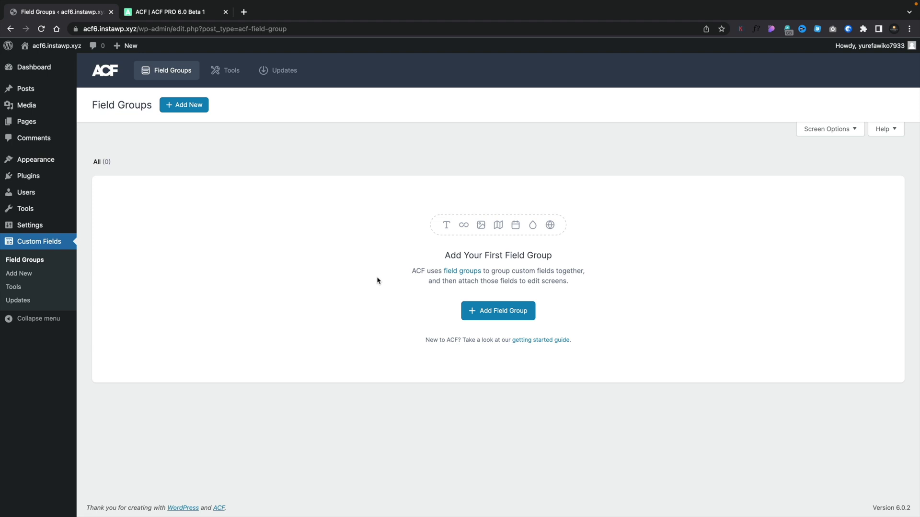
Start a new field group with a blank Text field and a Post Type is equal to Post rule
click(508, 312)
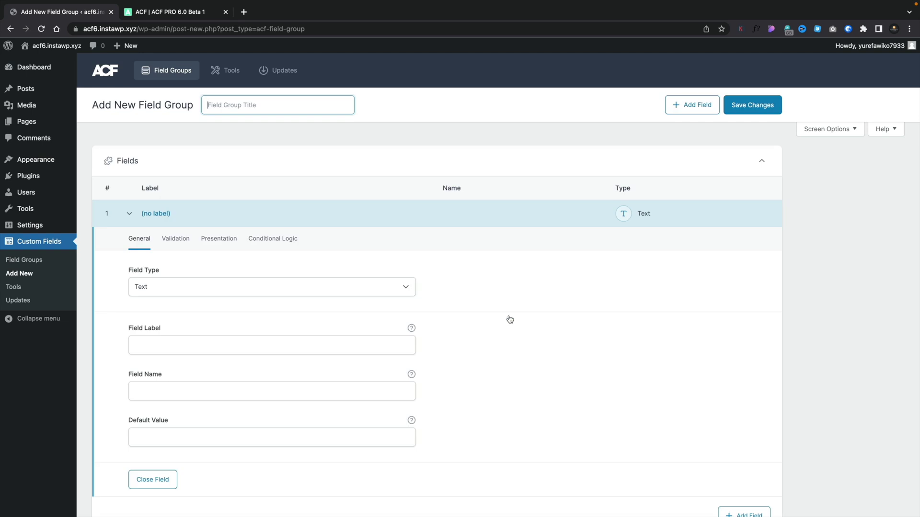
scroll(510, 320, down, 4)
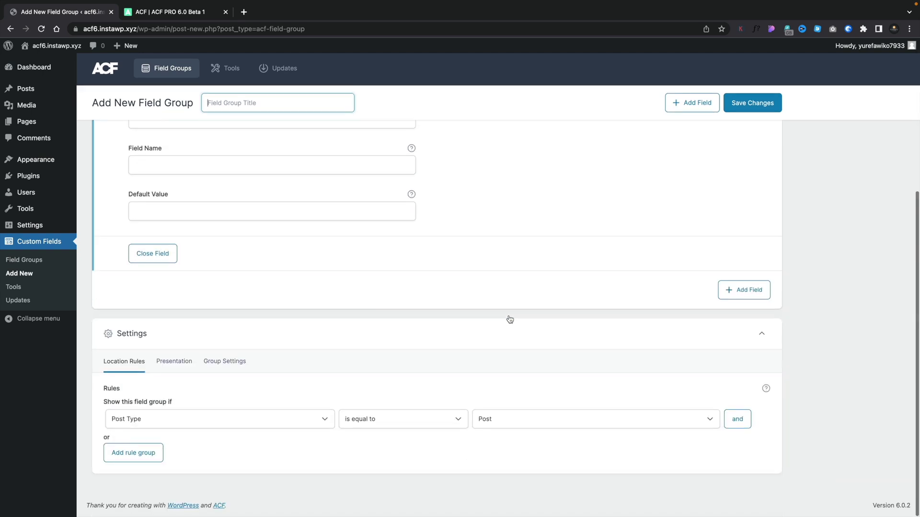
scroll(510, 319, up, 4)
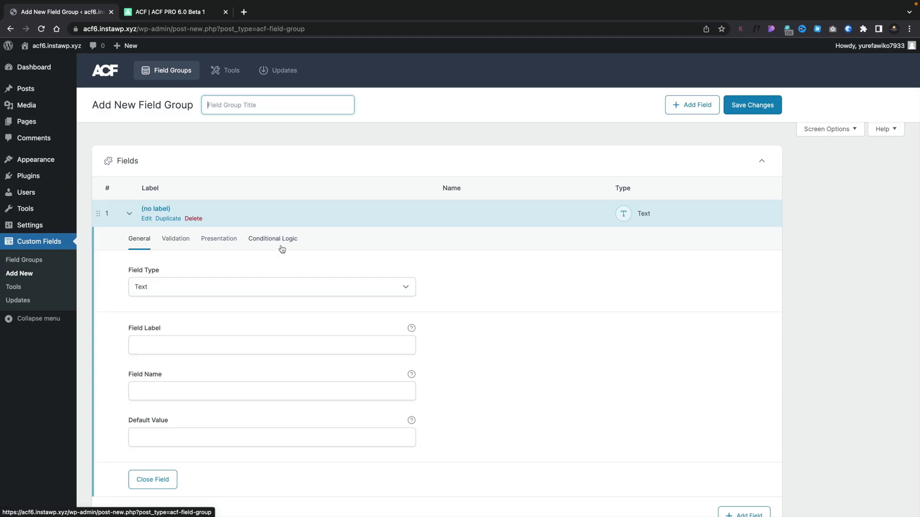
scroll(537, 326, down, 5)
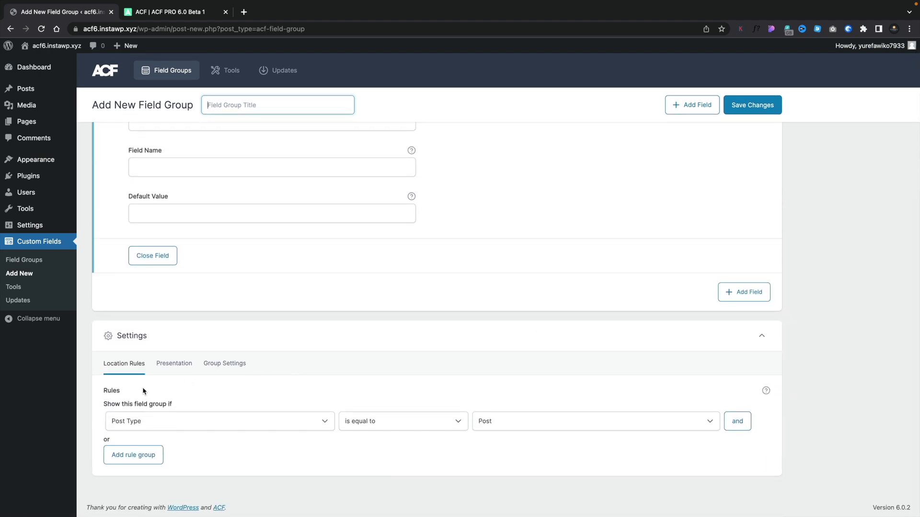
Look through the Presentation and Group Settings options, then return to Location Rules
click(175, 364)
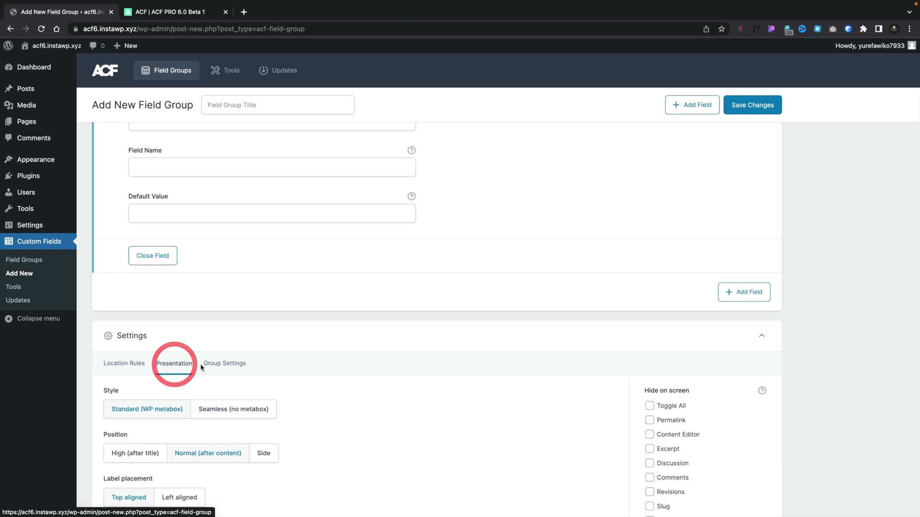
click(233, 365)
scroll(374, 409, down, 1)
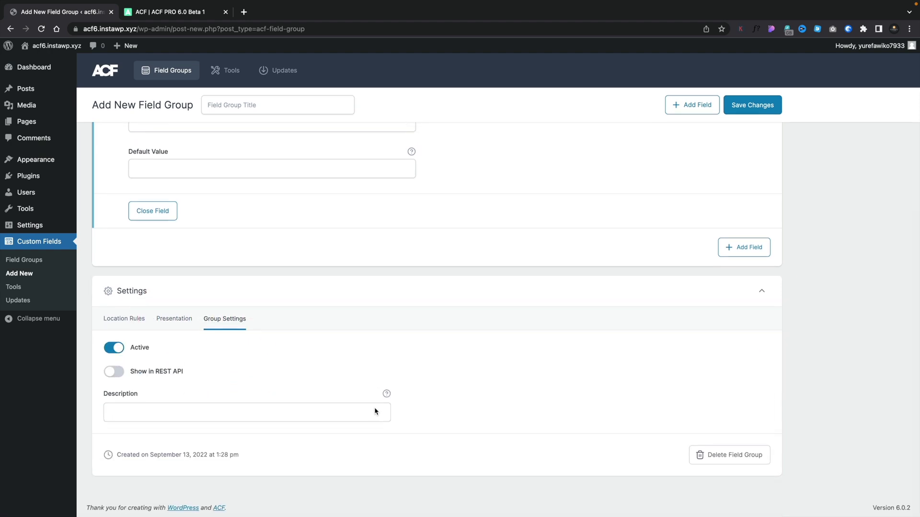
click(124, 340)
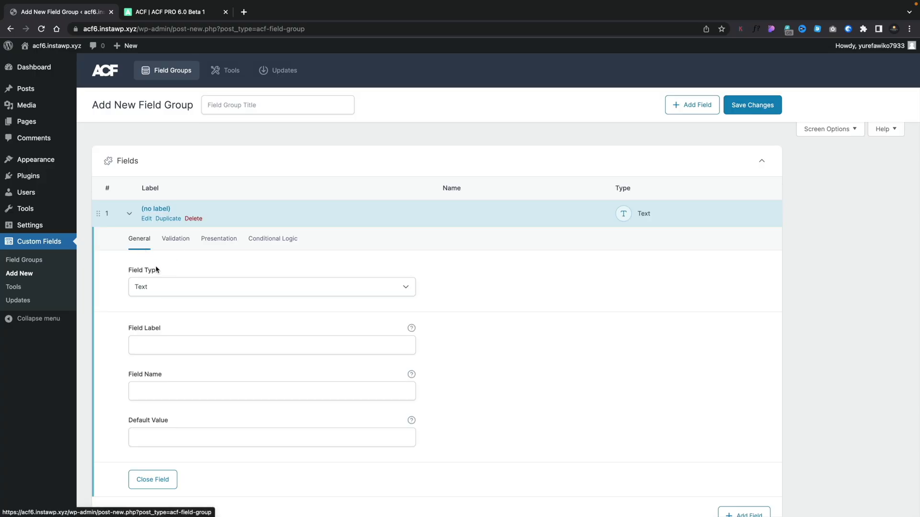
Check the field type list and keep the first field as Text
click(165, 292)
scroll(228, 380, down, 5)
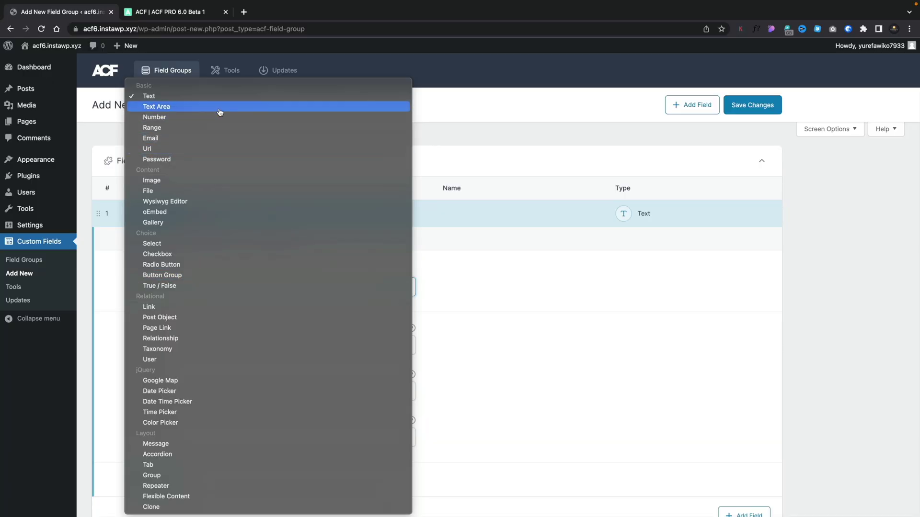
click(481, 282)
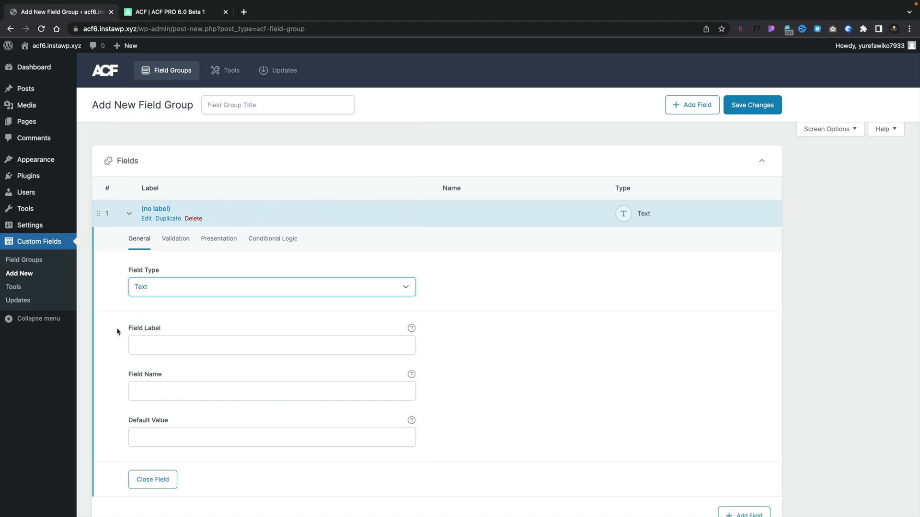
scroll(117, 328, down, 3)
Label the field 'Location' so its field name auto-fills as 'location'
click(150, 284)
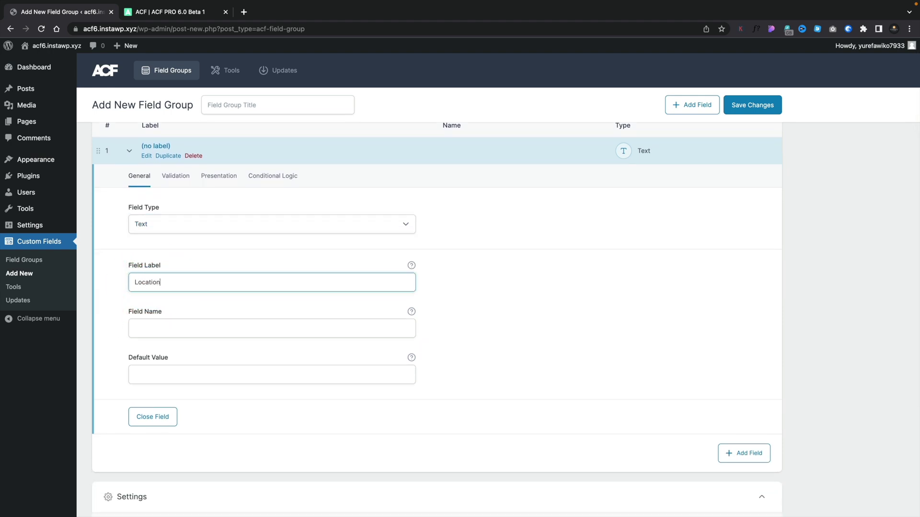
click(148, 322)
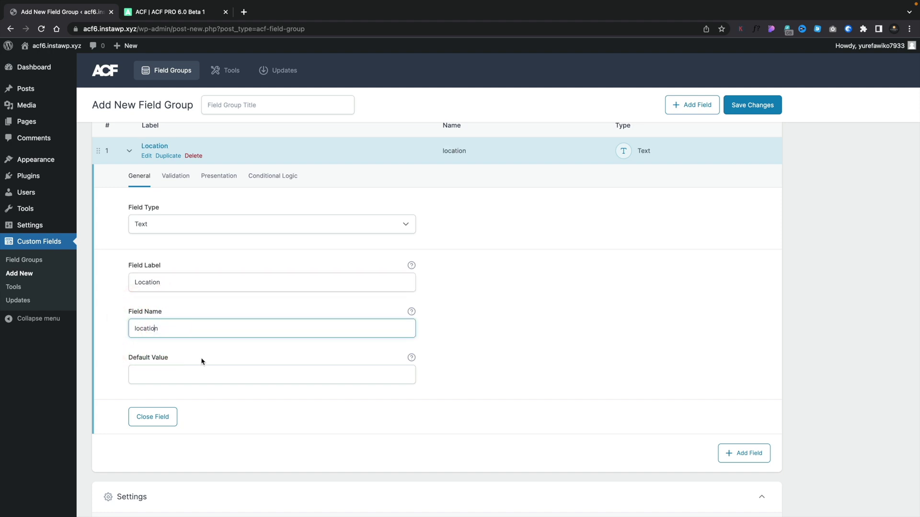
click(215, 374)
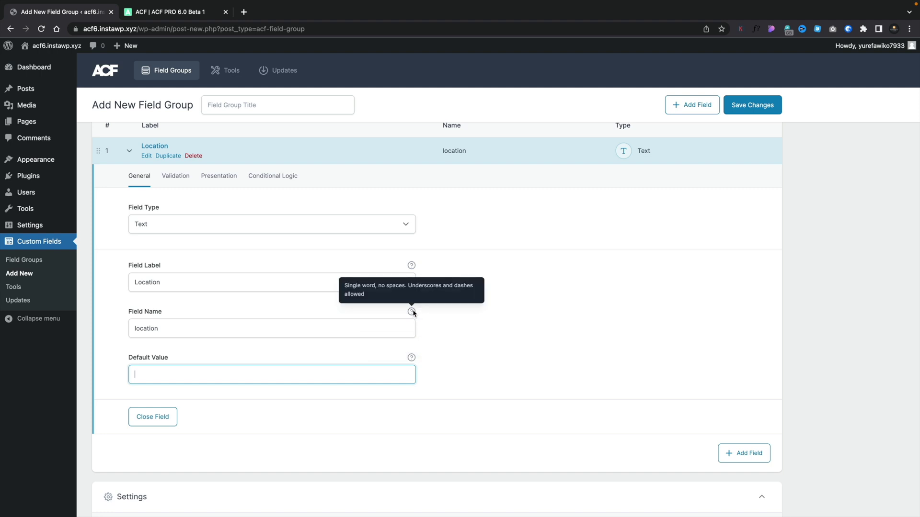
mouse_move(413, 268)
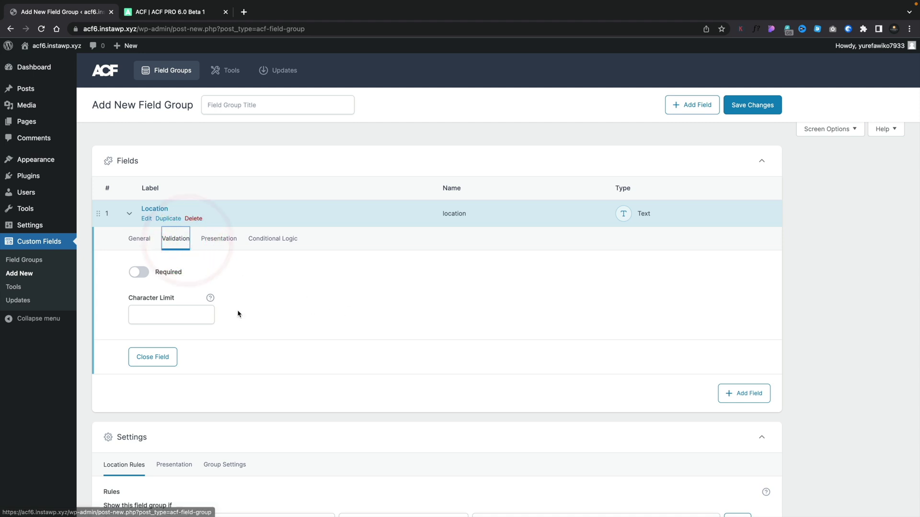
Switch on Required for the Location field in its Validation settings
click(141, 277)
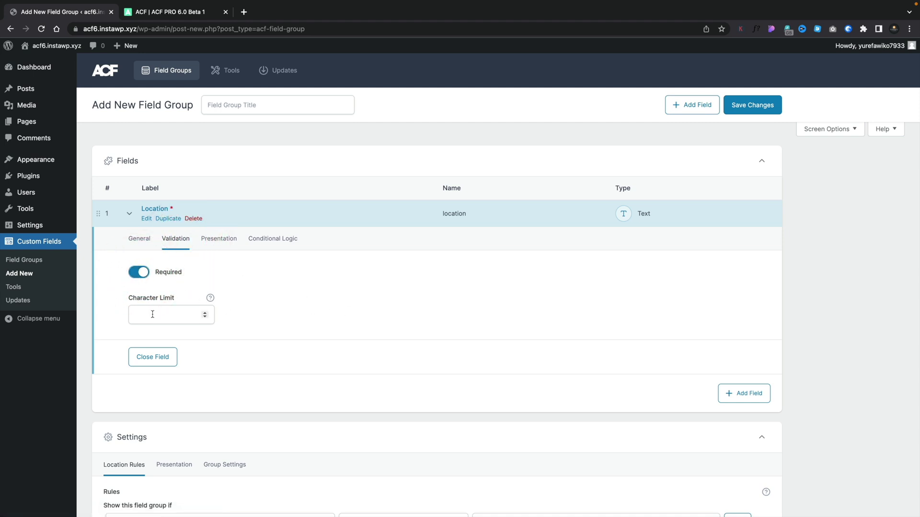
Look over the Location field's Presentation options, then show its Conditional Logic settings
click(224, 242)
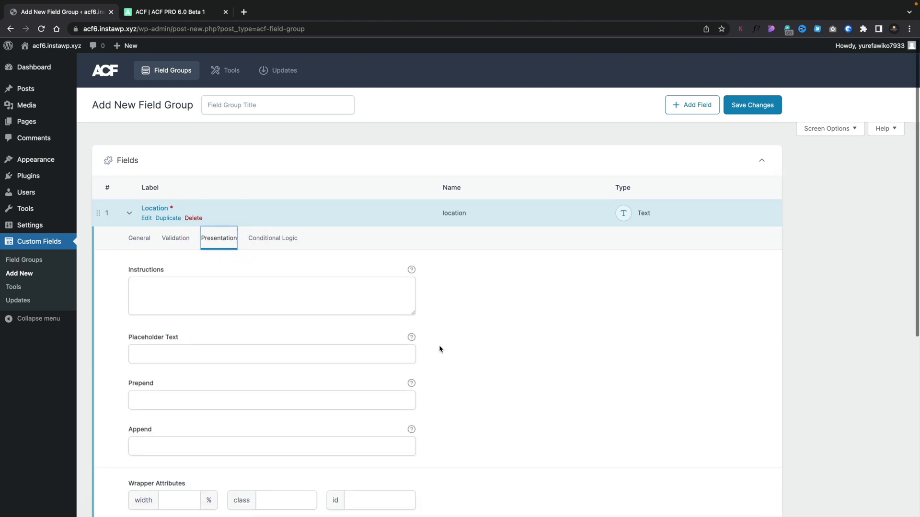
scroll(440, 349, down, 3)
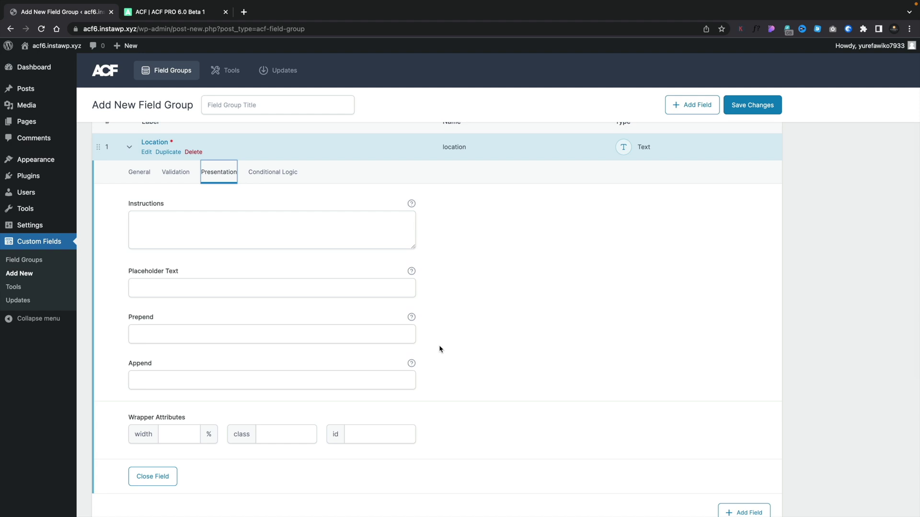
scroll(440, 349, down, 2)
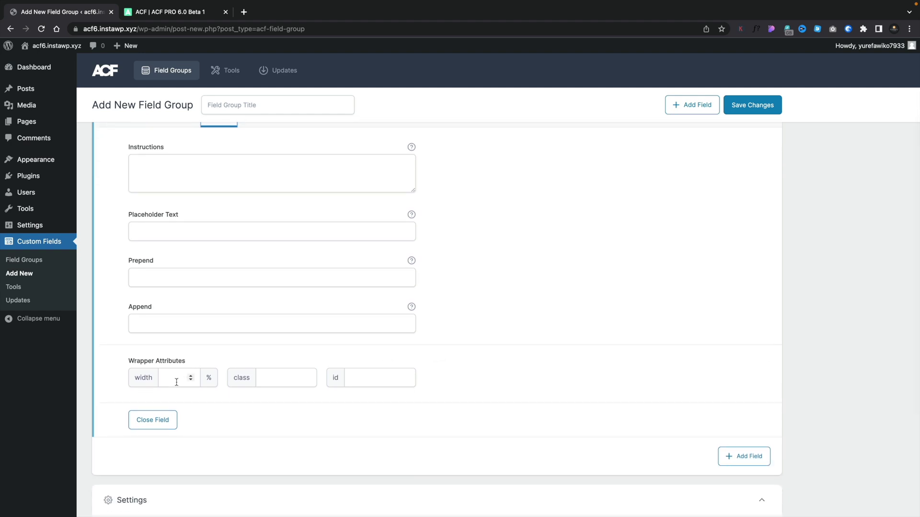
scroll(176, 382, up, 3)
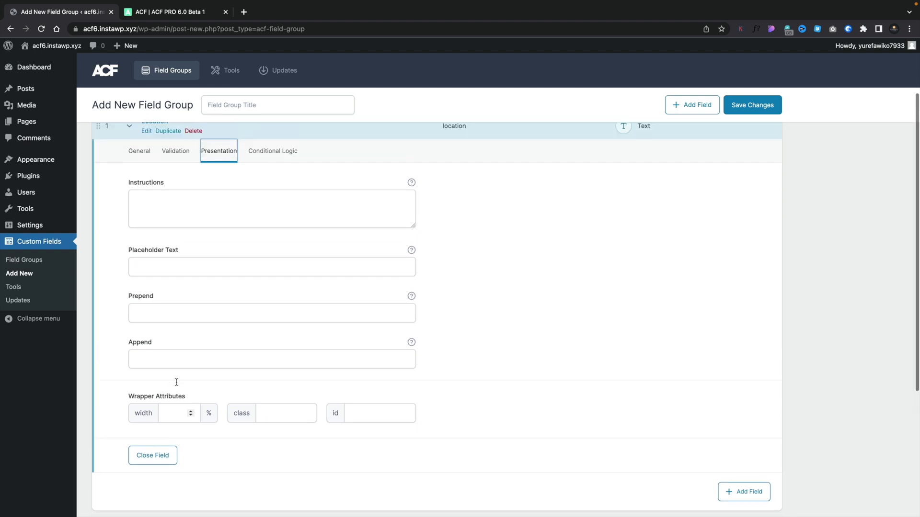
click(268, 201)
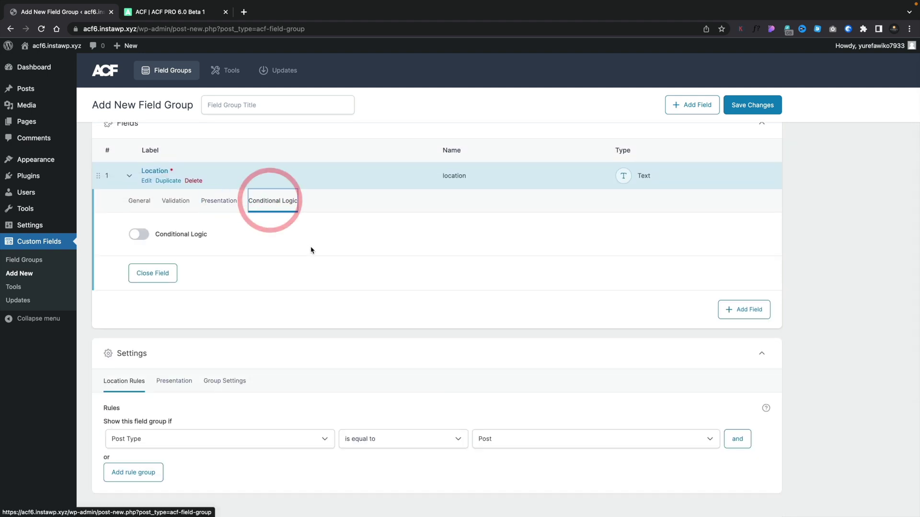
Turn conditional logic on for Location and find the condition field list empty
click(145, 235)
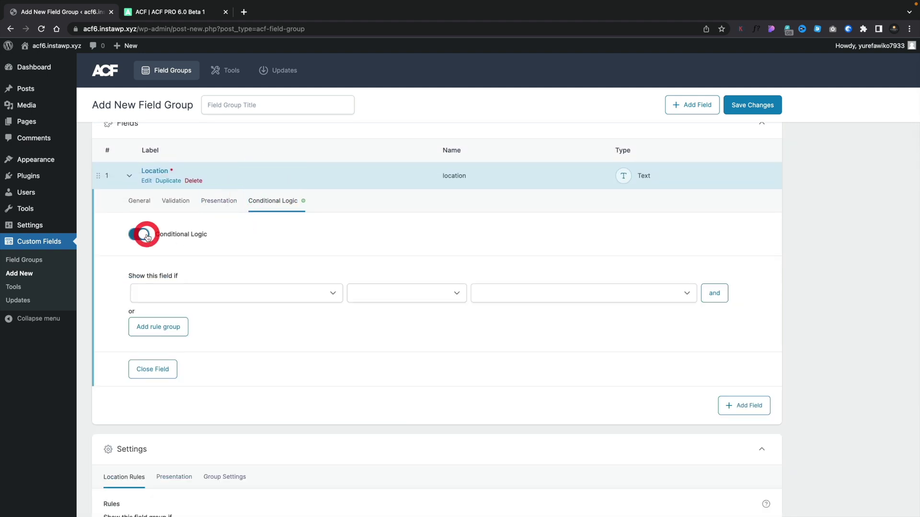
click(249, 297)
click(382, 297)
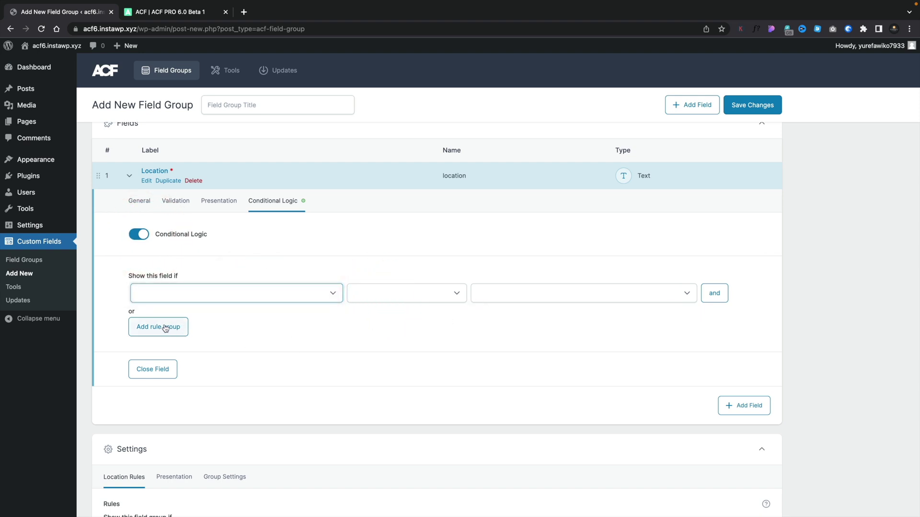
Turn conditional logic back off, confirm Required is on, and collapse the Location field
click(219, 200)
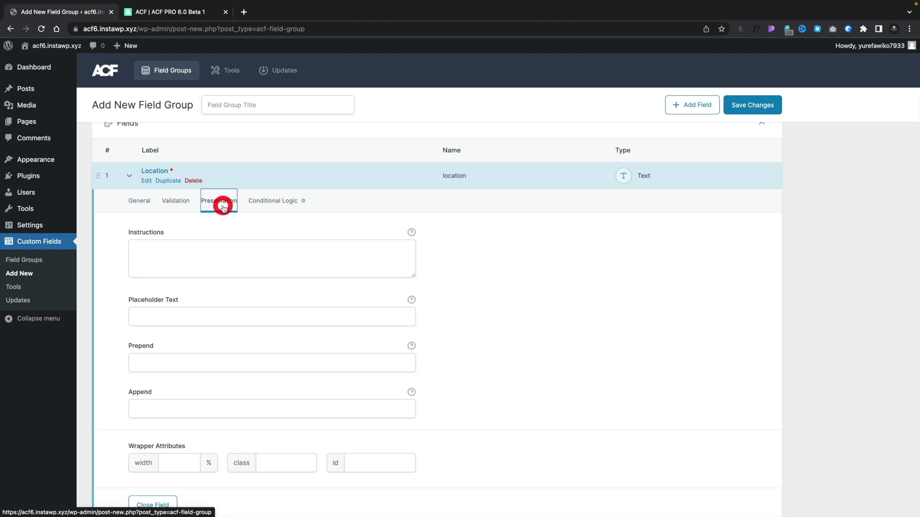
click(163, 201)
click(296, 202)
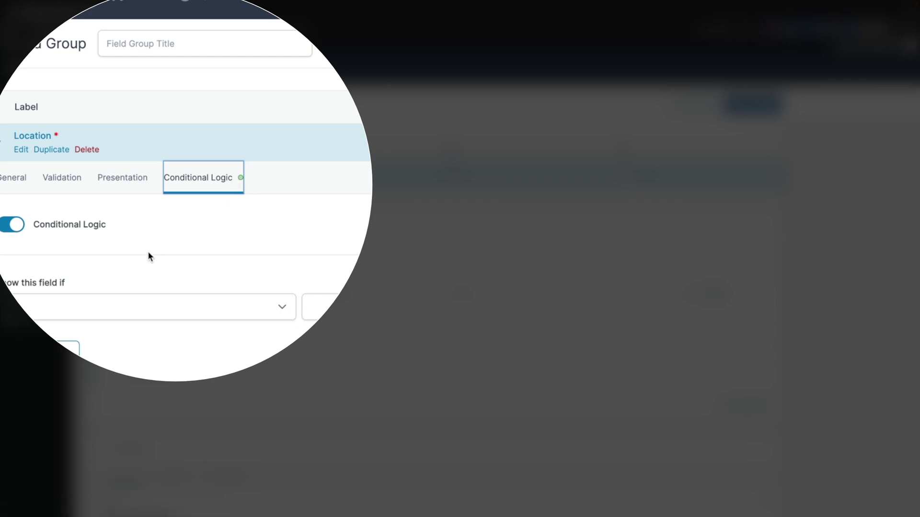
click(5, 226)
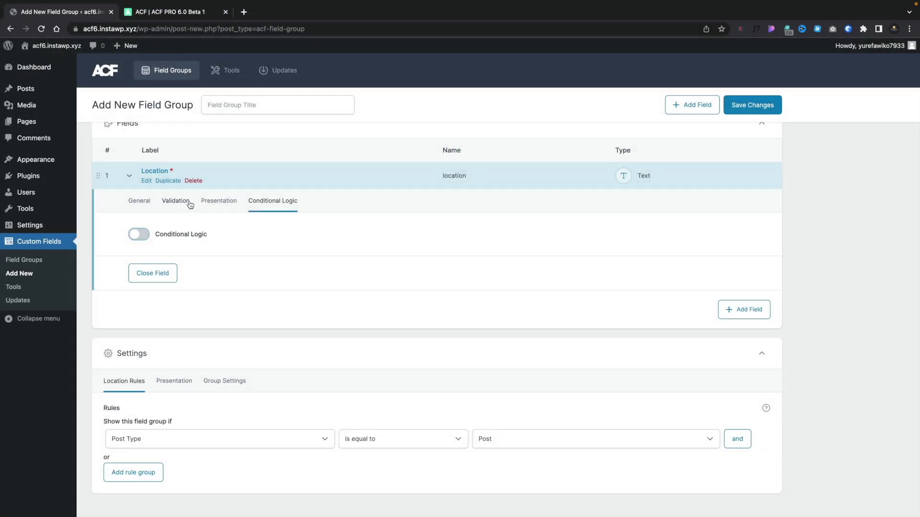
click(176, 201)
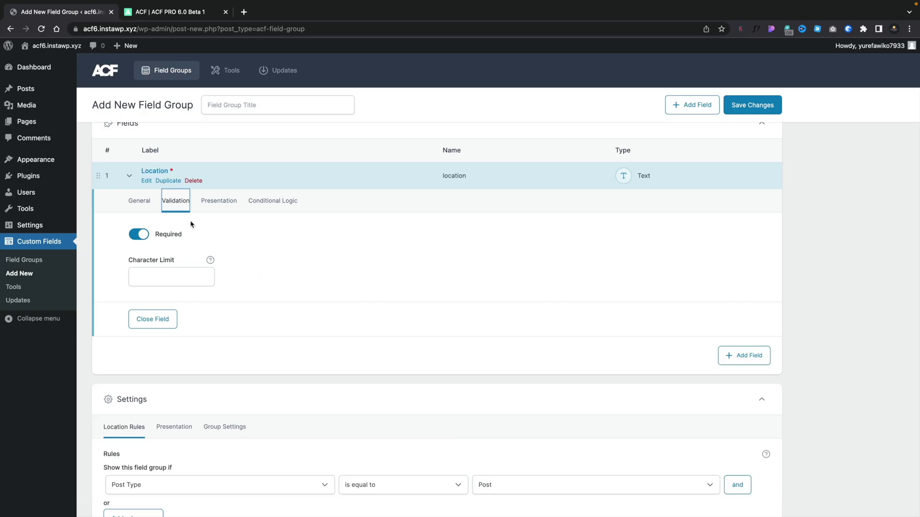
click(129, 178)
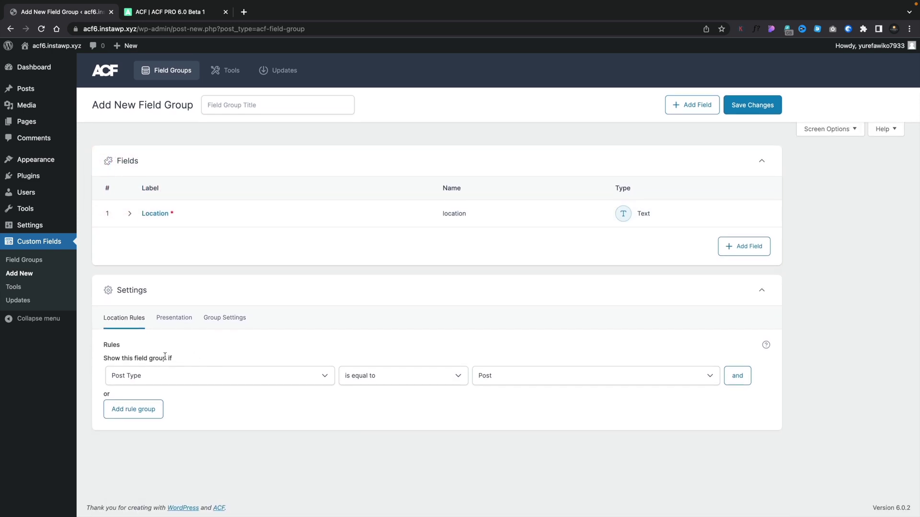
Review the location rule type, operator and value lists without changing them
click(195, 381)
scroll(196, 381, down, 5)
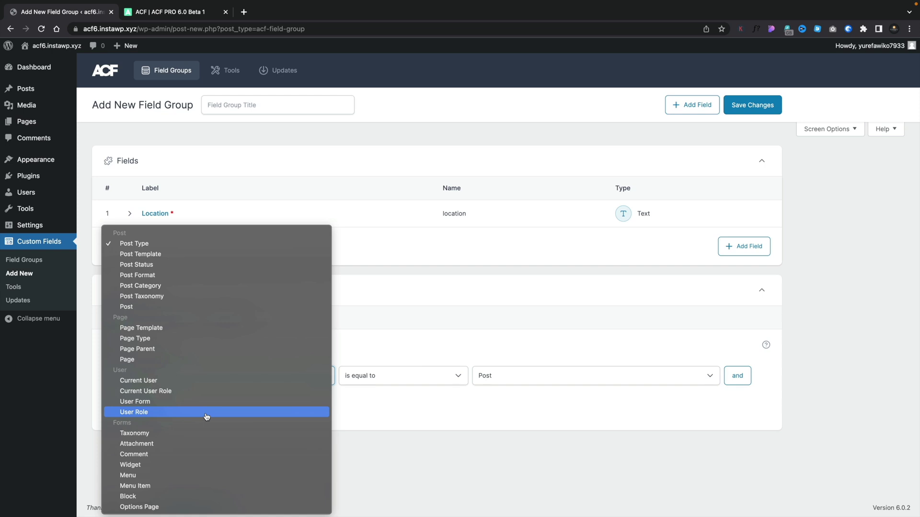
click(385, 345)
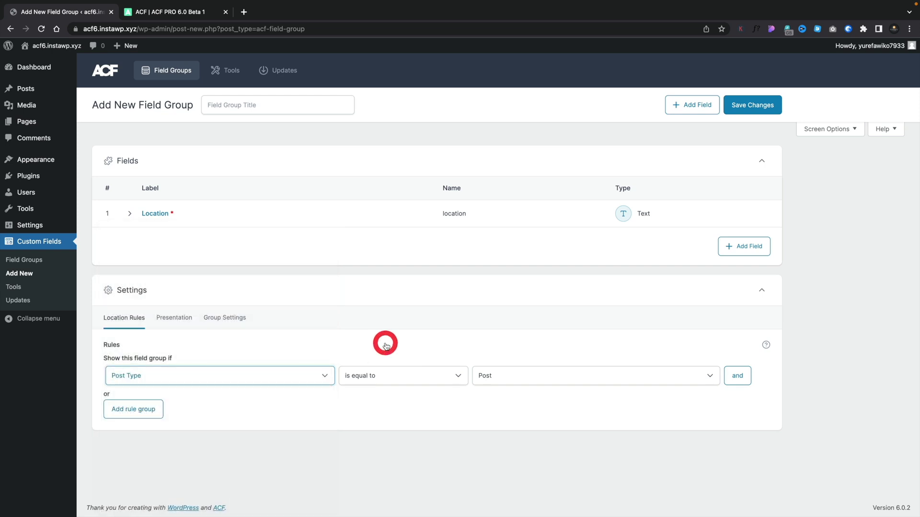
click(433, 376)
click(498, 382)
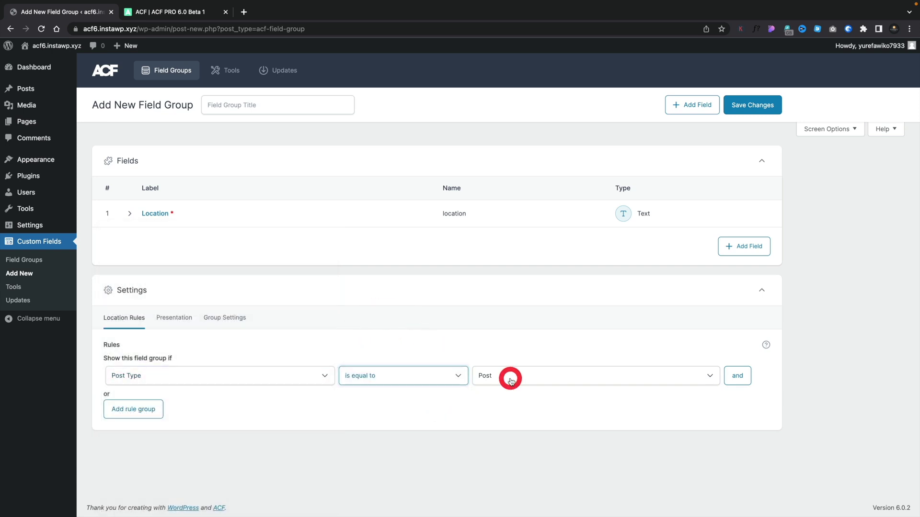
click(508, 377)
click(248, 384)
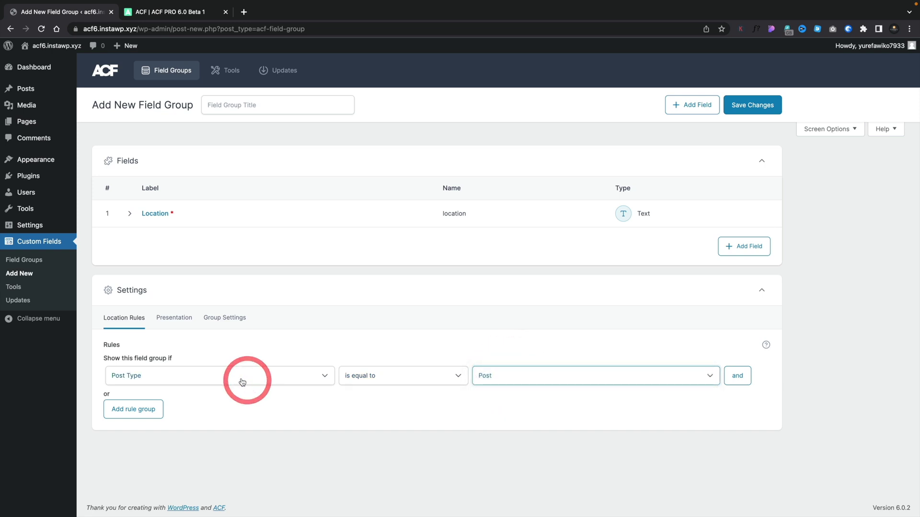
Set the location rule to Post Taxonomy is equal to Advanced logistical frame
click(242, 384)
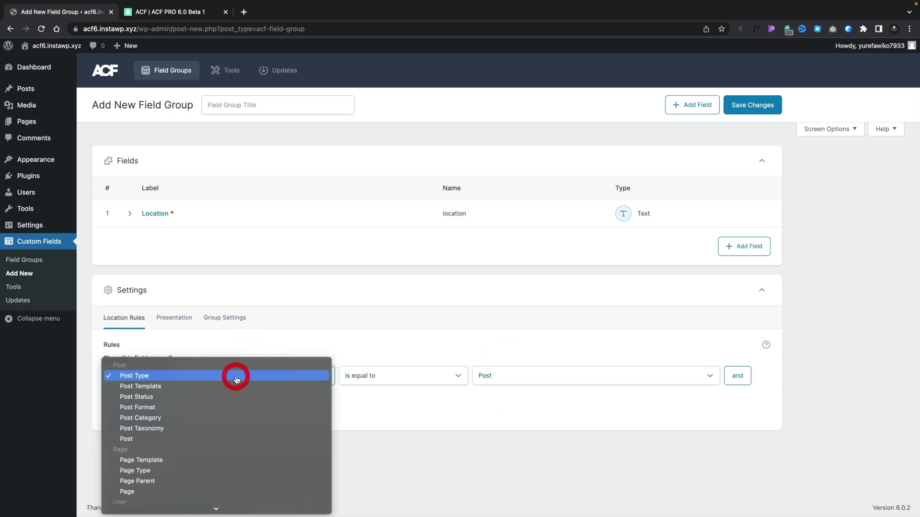
click(169, 428)
click(510, 376)
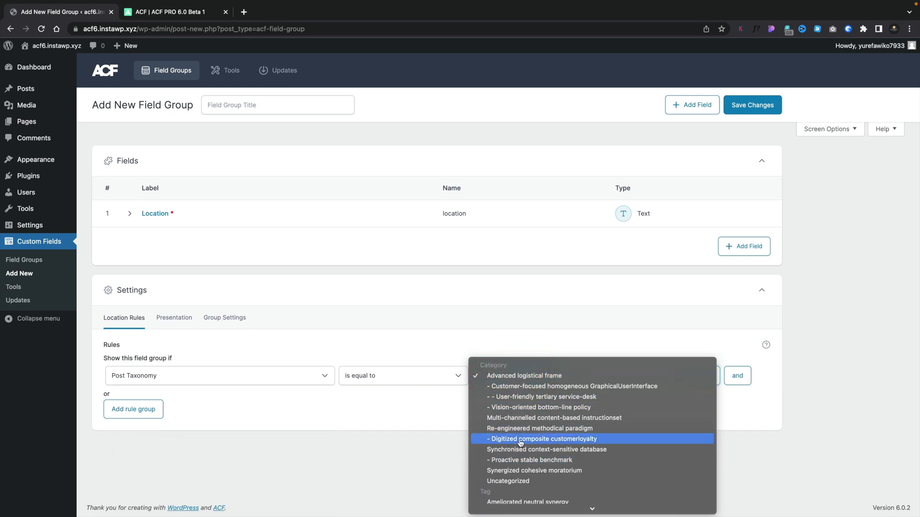
click(390, 377)
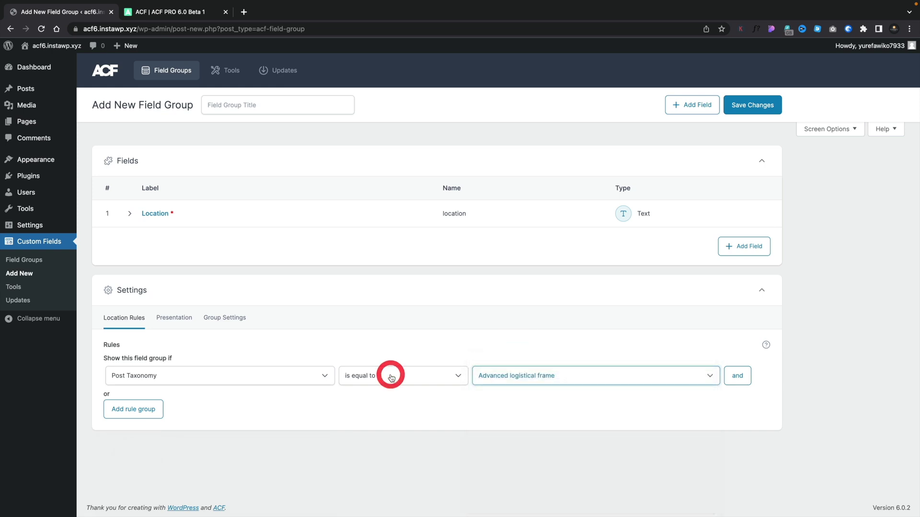
click(294, 397)
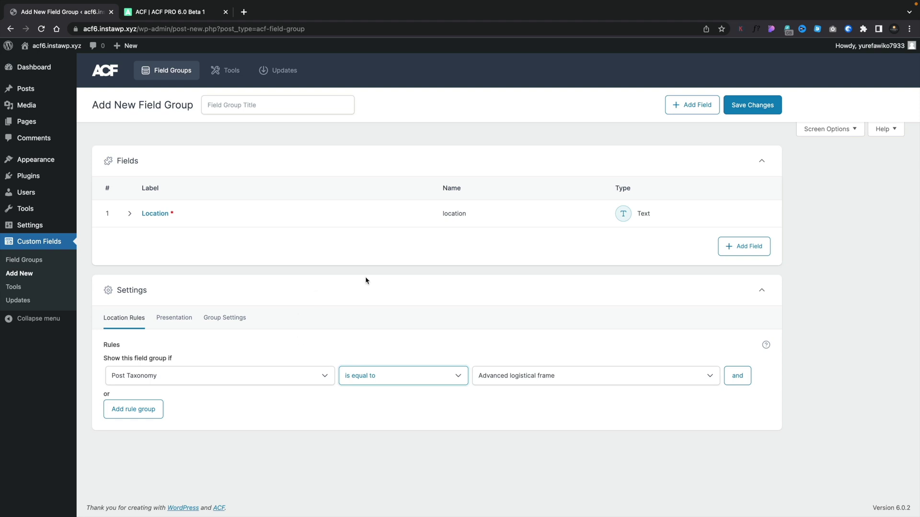
Add a second field of type Repeater and enable pagination at 20 rows per page
click(742, 251)
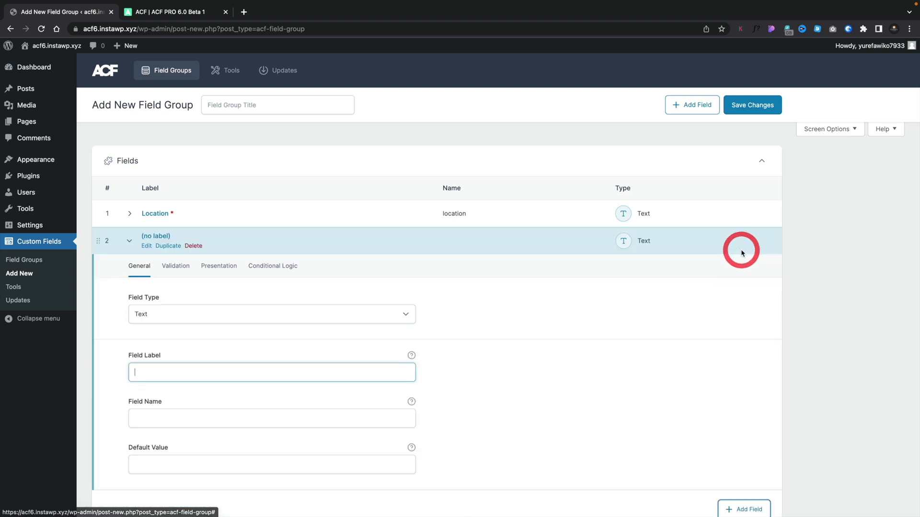
click(179, 314)
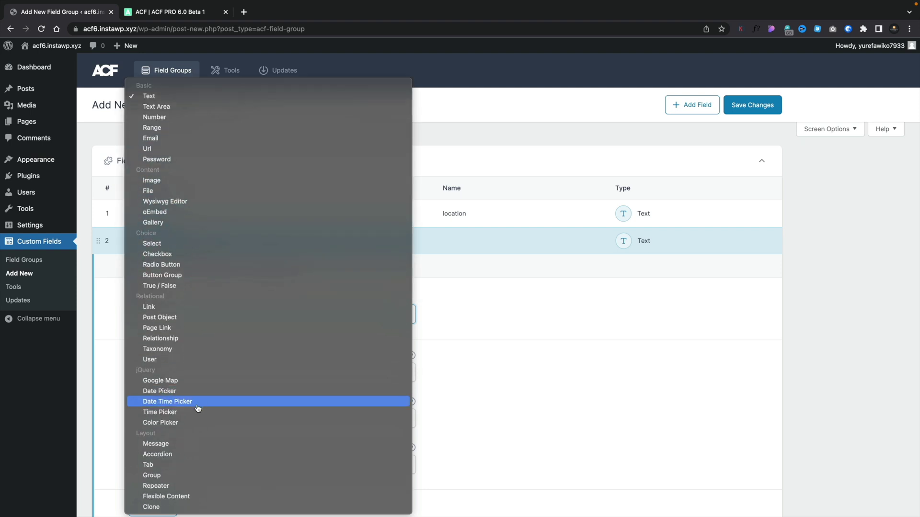
click(161, 486)
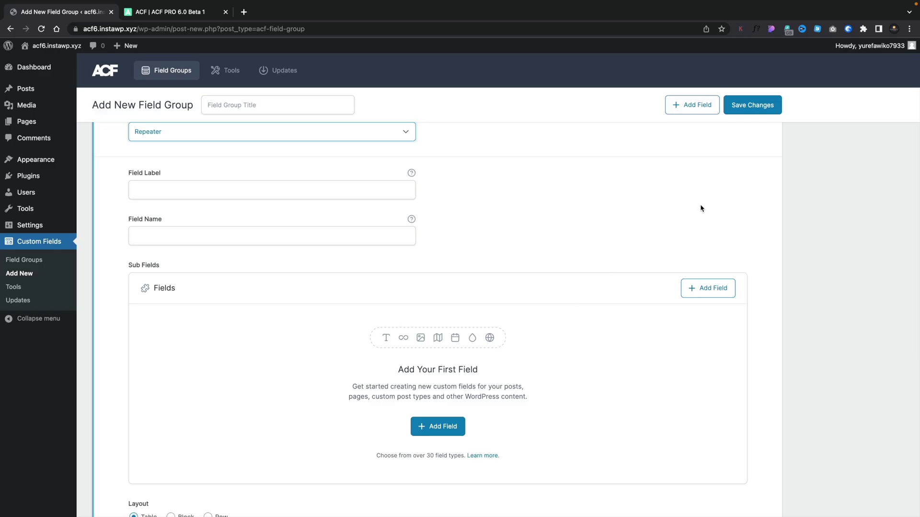
scroll(701, 208, down, 5)
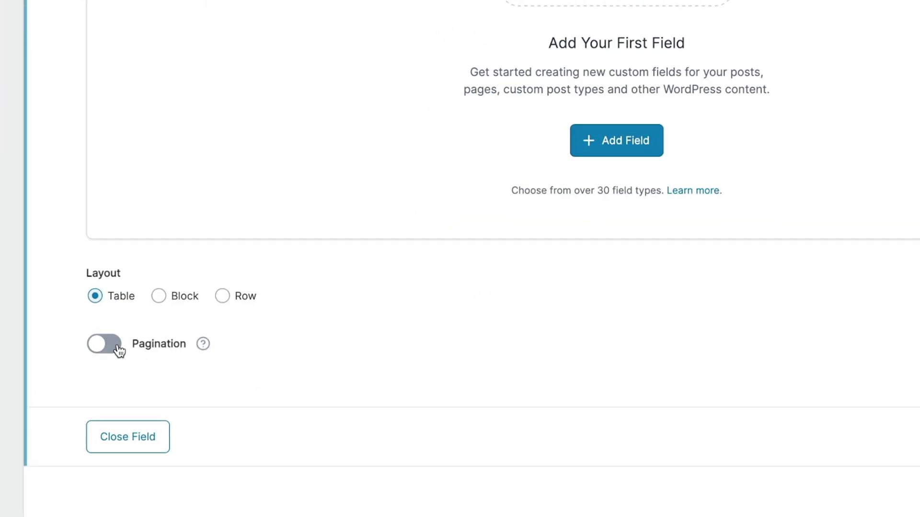
click(145, 340)
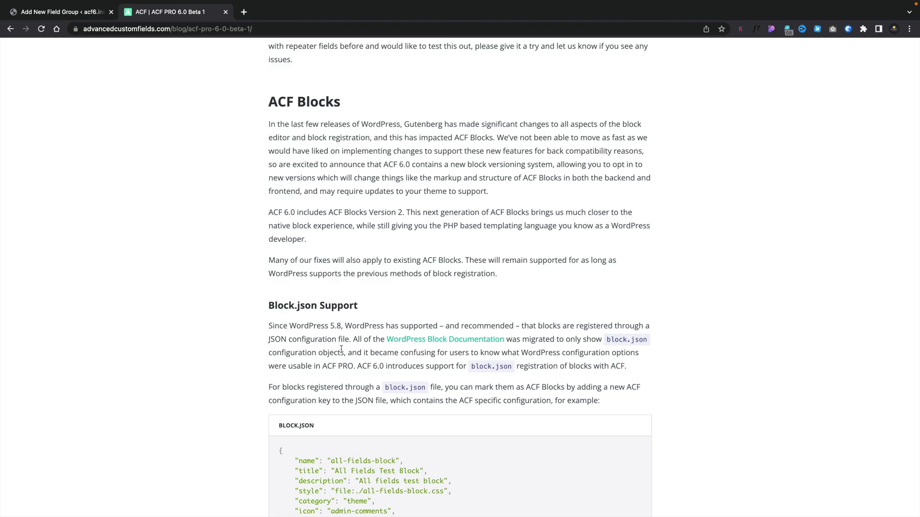
Scroll the ACF PRO 6.0 Beta 1 post from ACF Blocks toward its block.json support section
scroll(341, 349, down, 2)
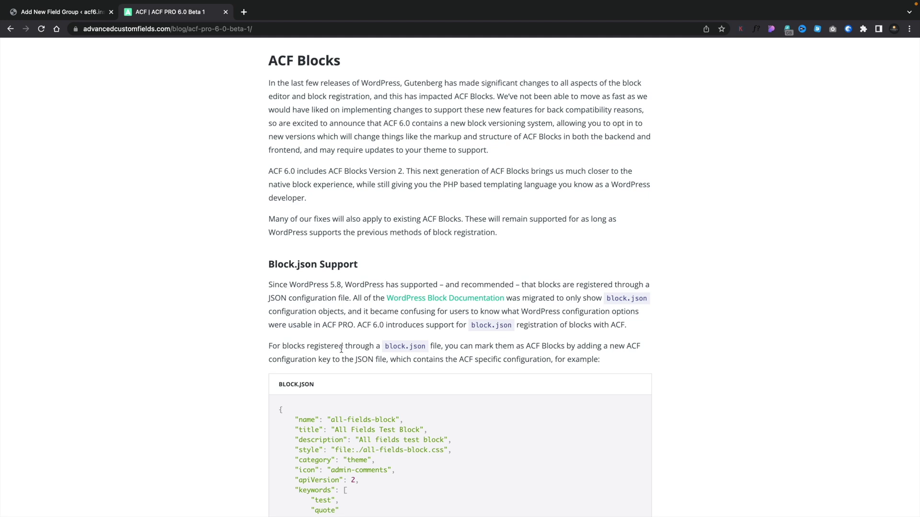
Scroll past the Block.json Support example and register_block_type guidance toward the Full Changelog (WIP)
scroll(341, 349, down, 5)
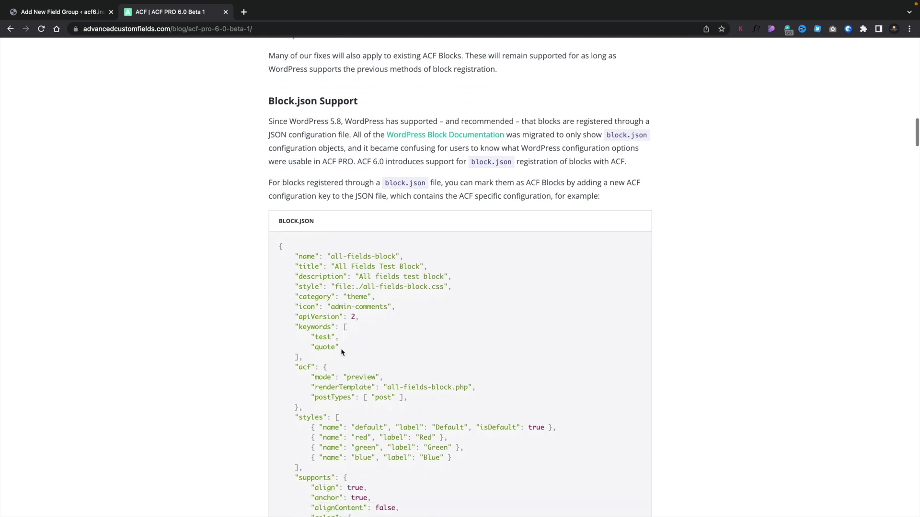
scroll(341, 352, down, 7)
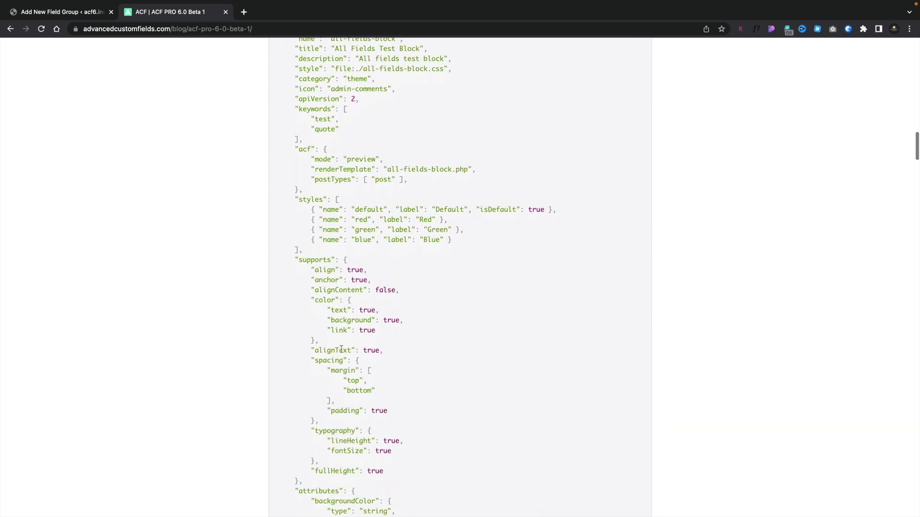
scroll(341, 349, down, 6)
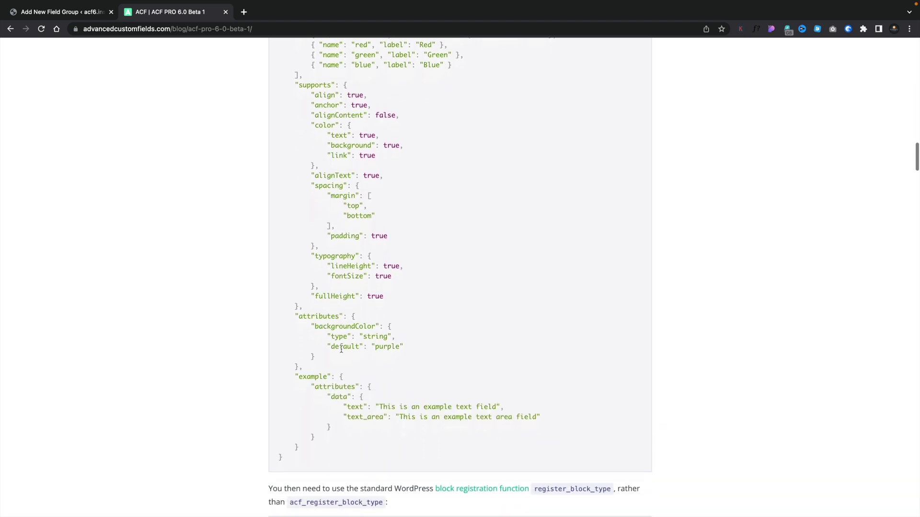
scroll(341, 350, down, 4)
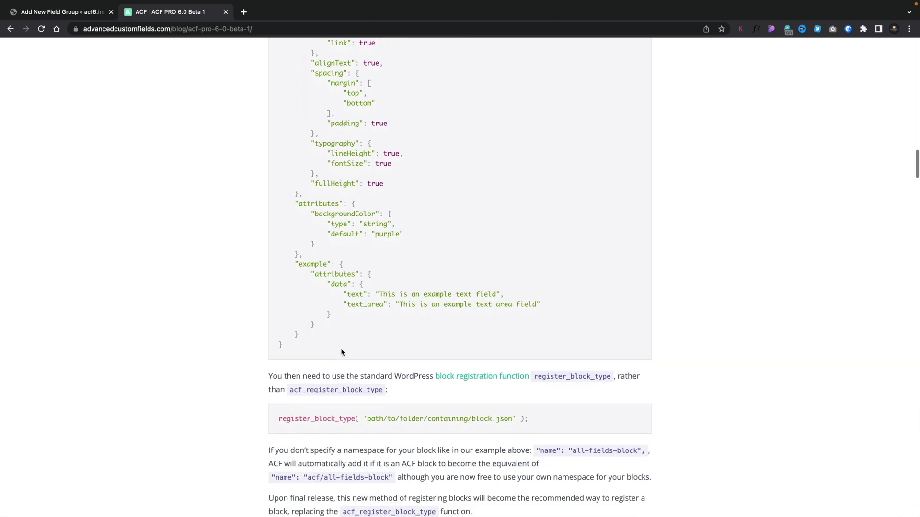
scroll(342, 352, down, 1)
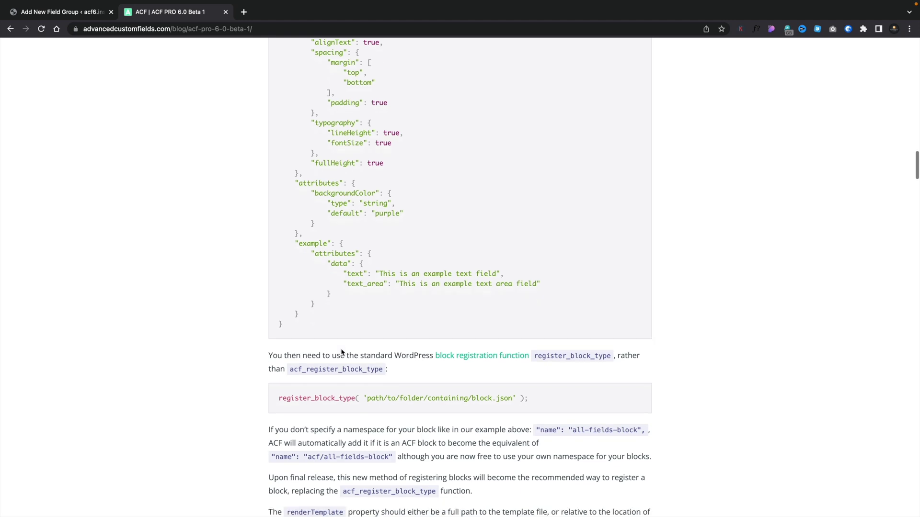